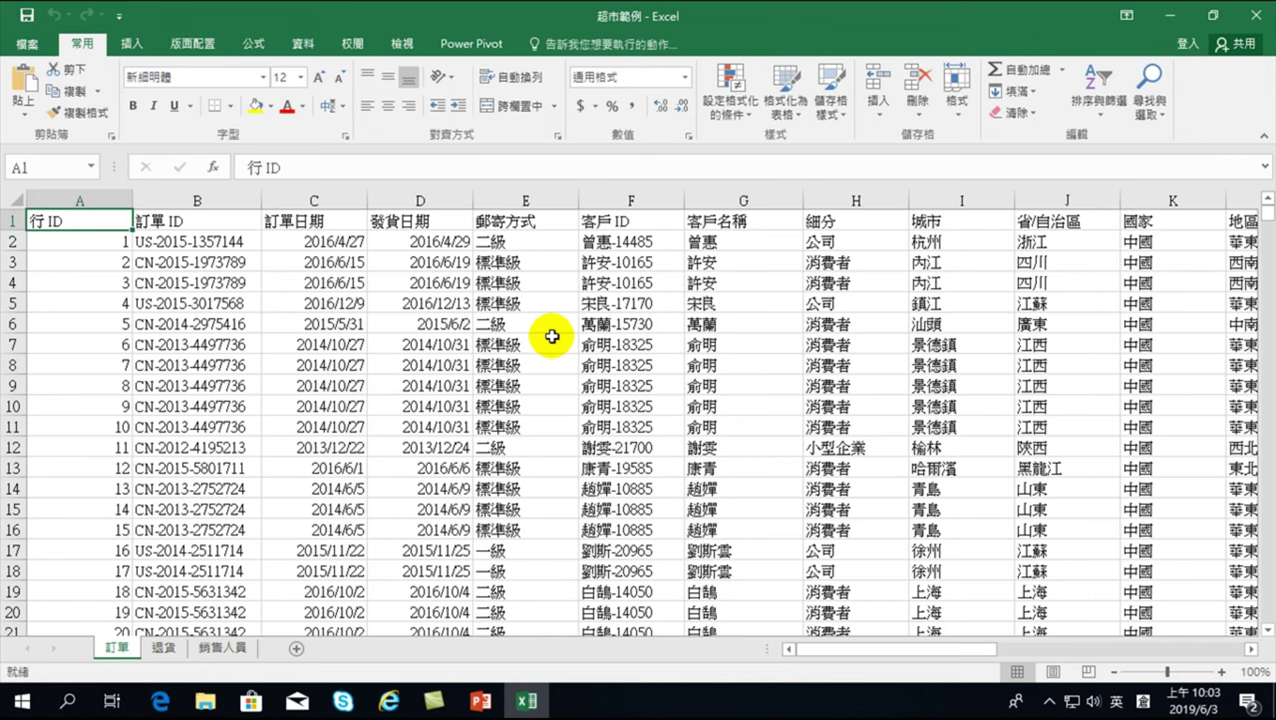
Step: Glance at the Insert tab, then return Home and try several selections starting at A1
click(131, 44)
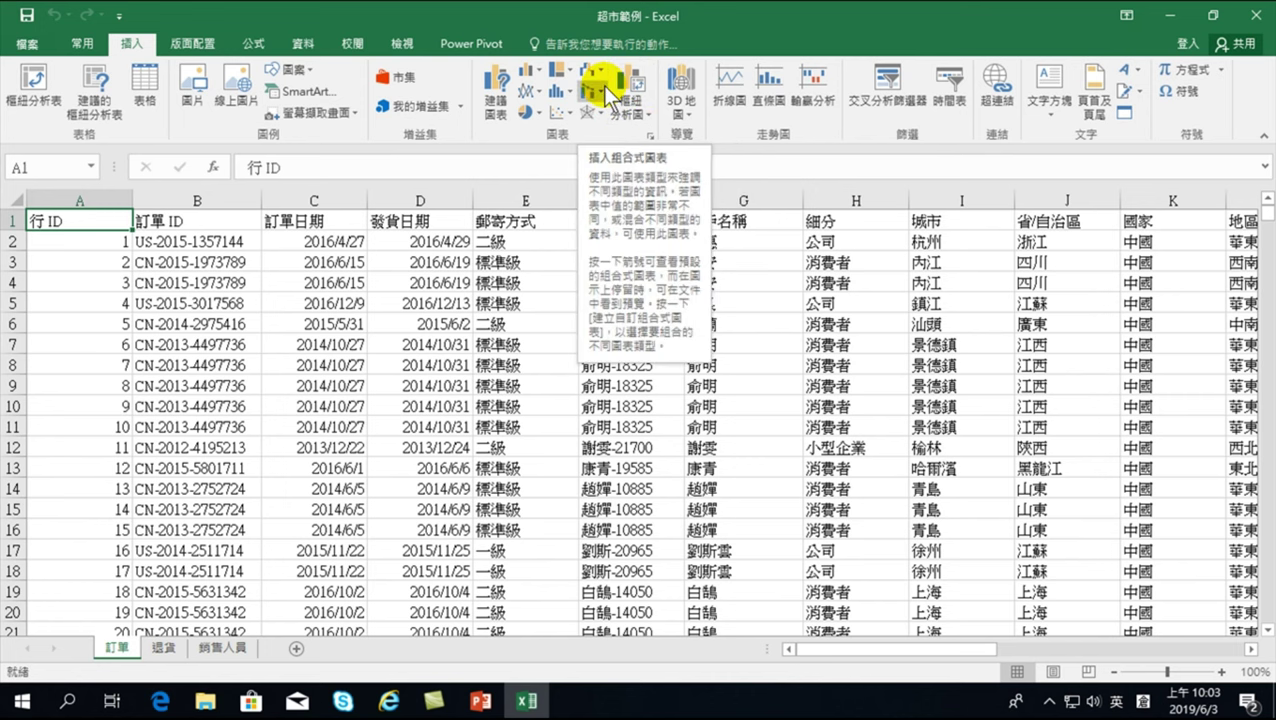
click(84, 42)
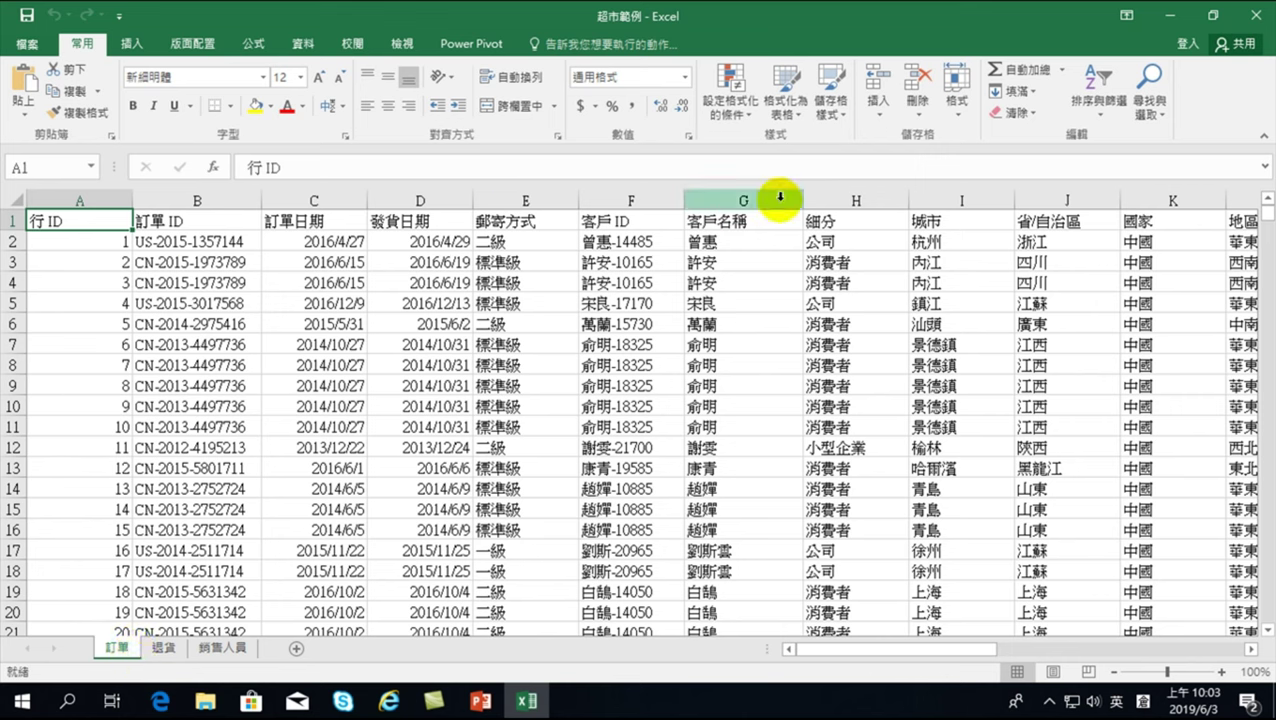
mouse_move(97, 221)
mouse_down()
mouse_move(529, 426)
mouse_move(686, 442)
mouse_up()
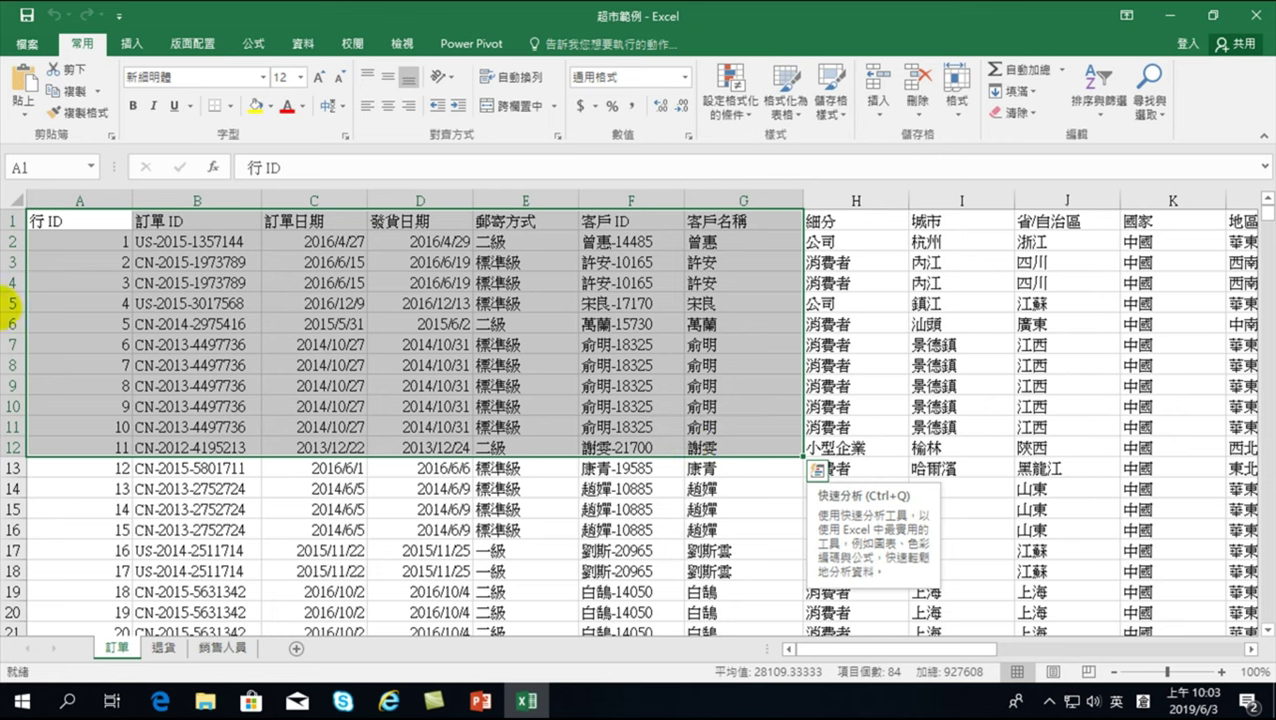
drag(95, 219, 178, 310)
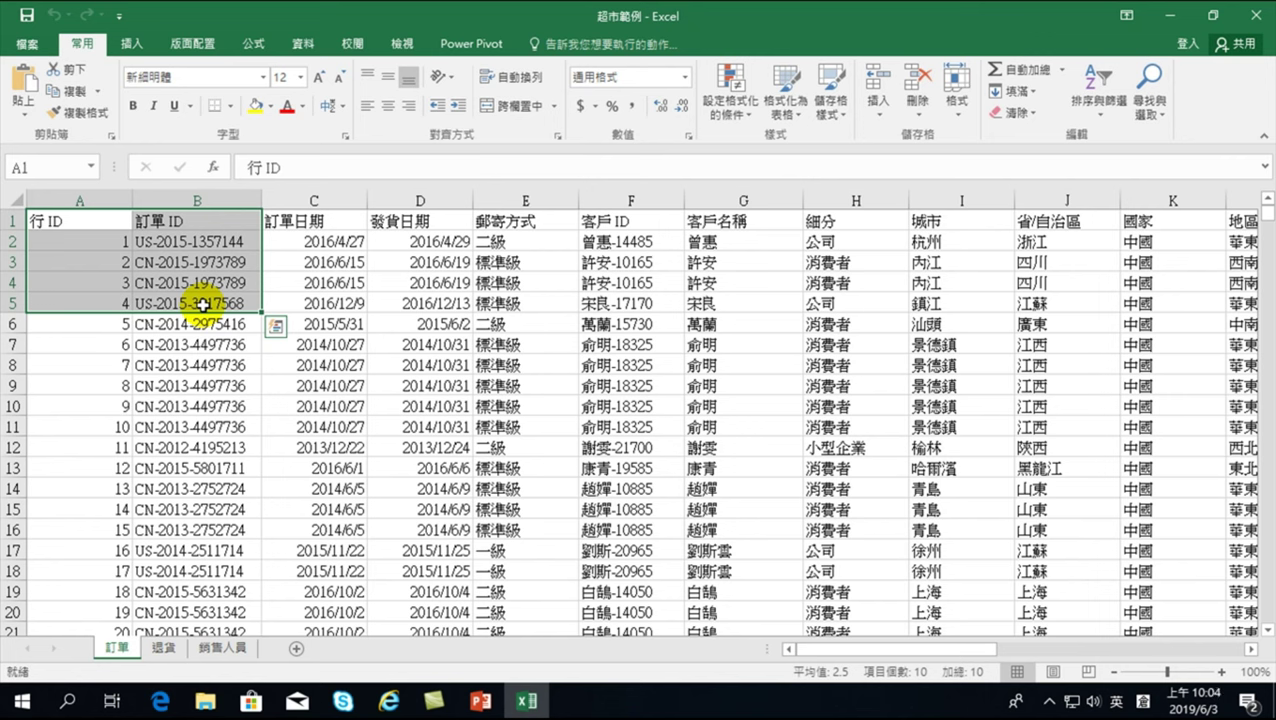
click(384, 344)
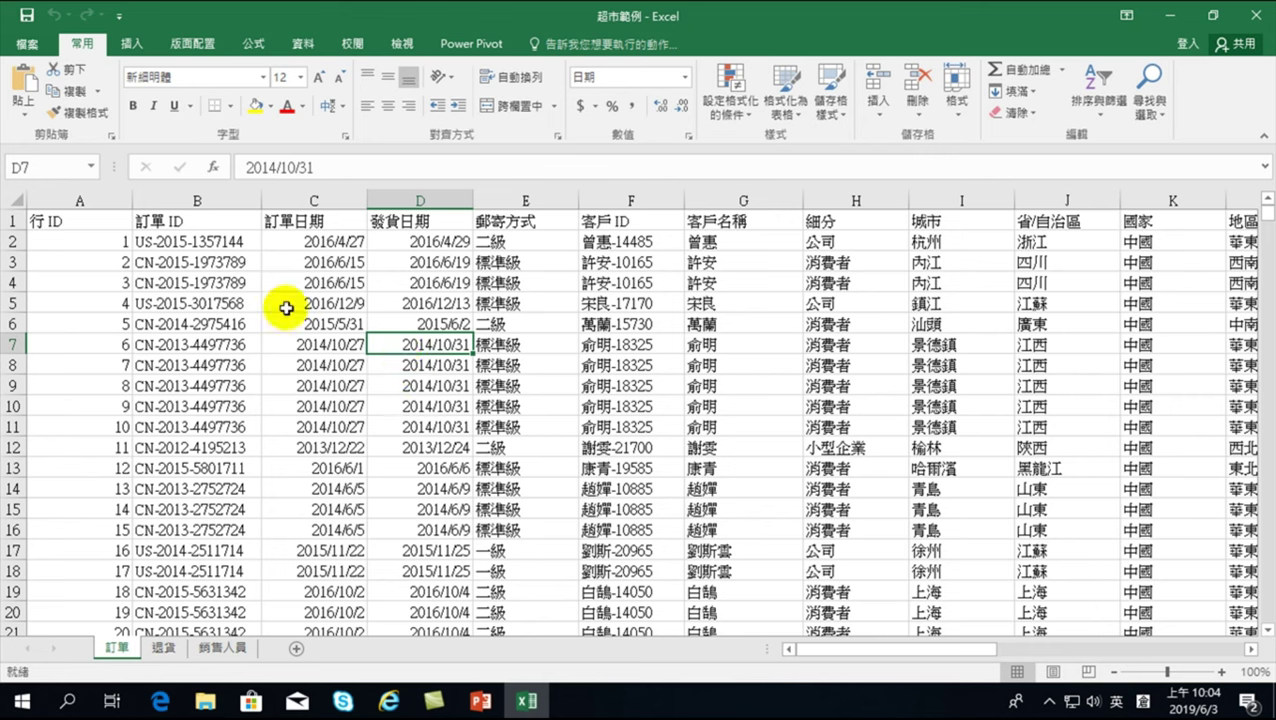
click(96, 221)
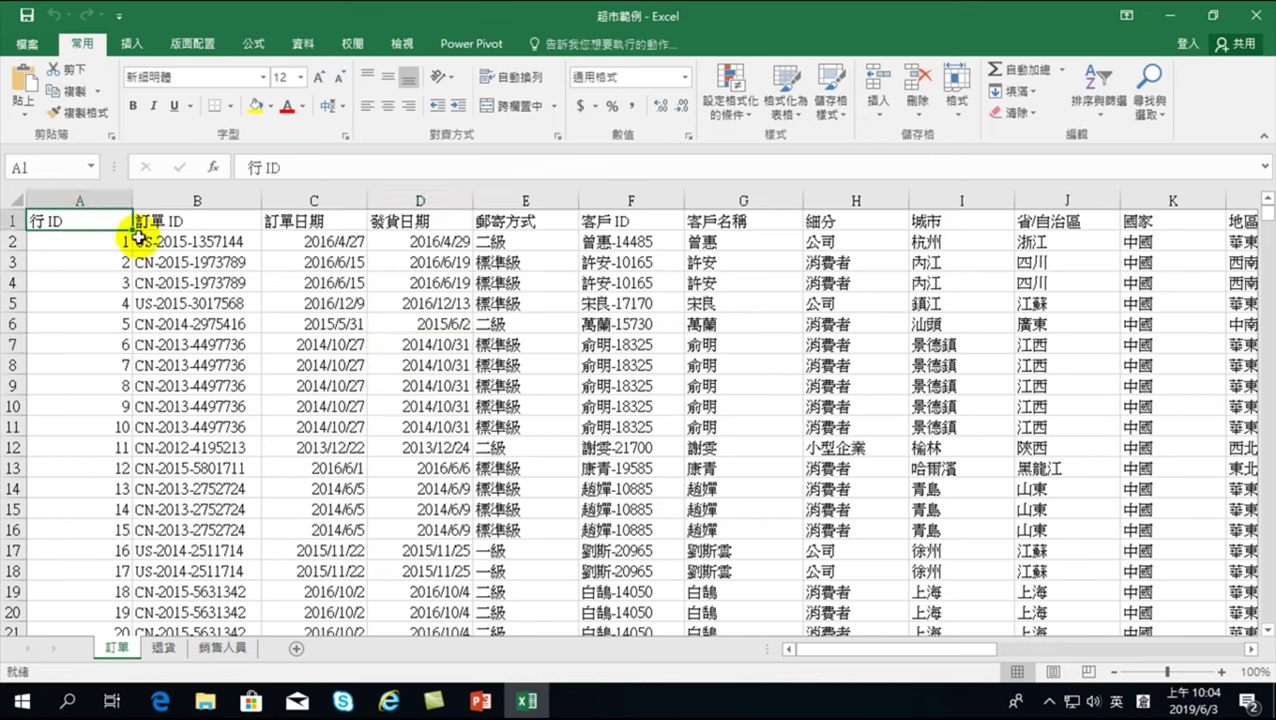
drag(55, 220, 167, 350)
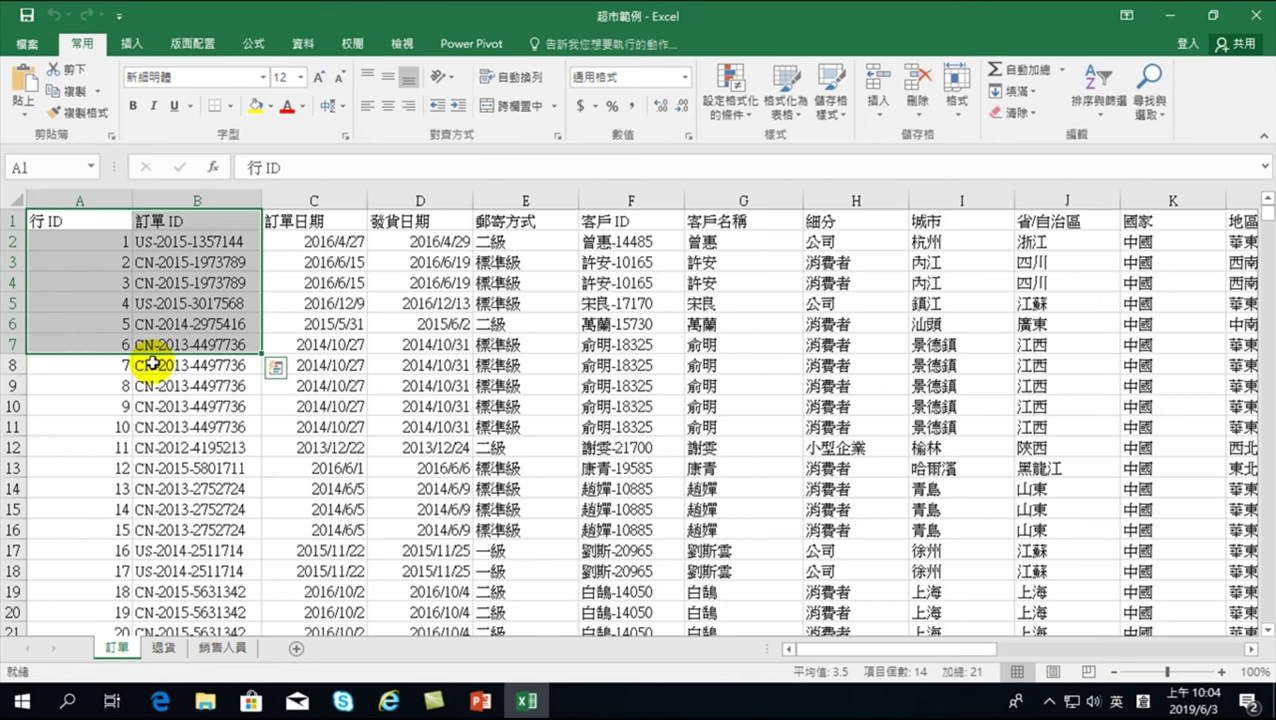
click(178, 322)
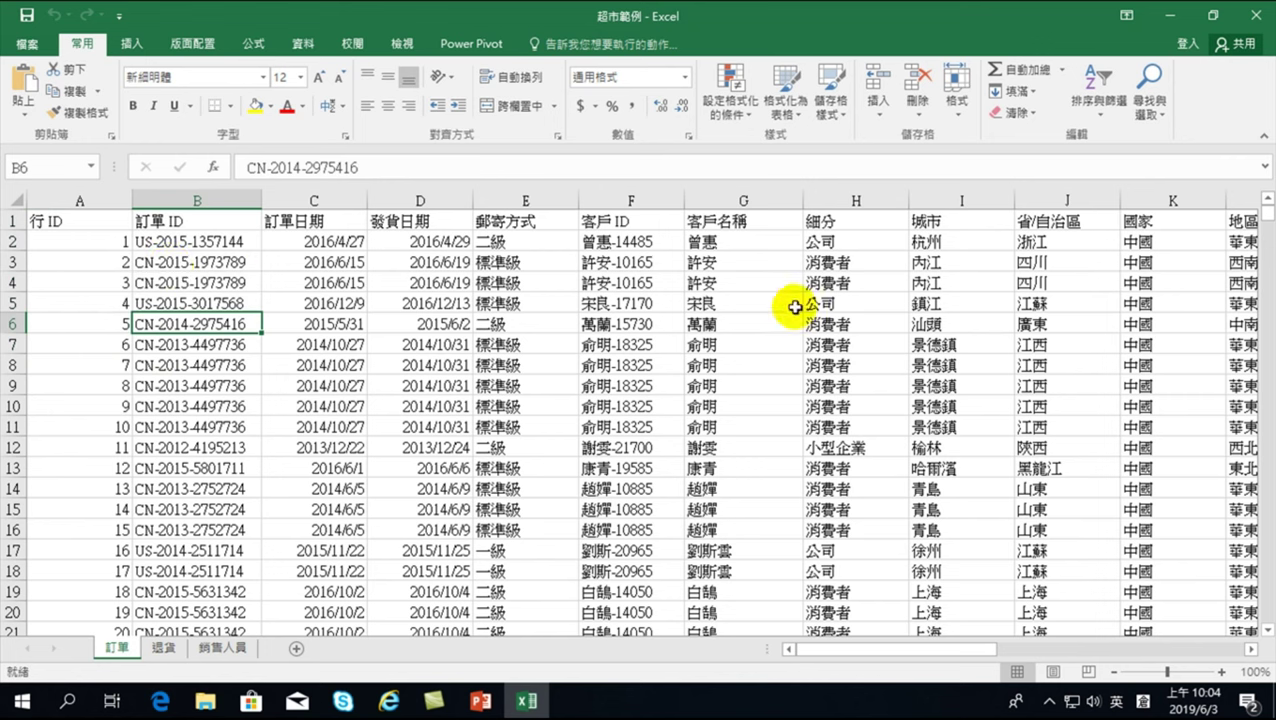
Step: Select the header row and data from A1, then pick a blue medium table style
click(84, 219)
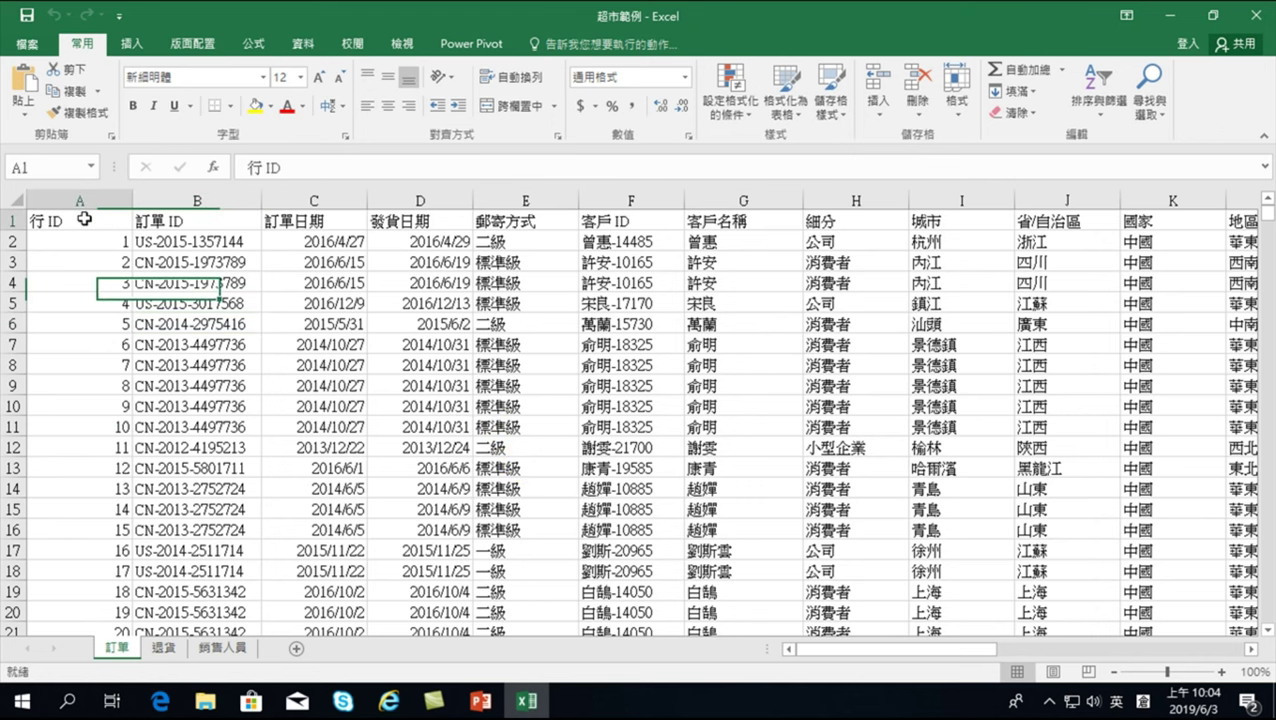
drag(84, 219, 1211, 222)
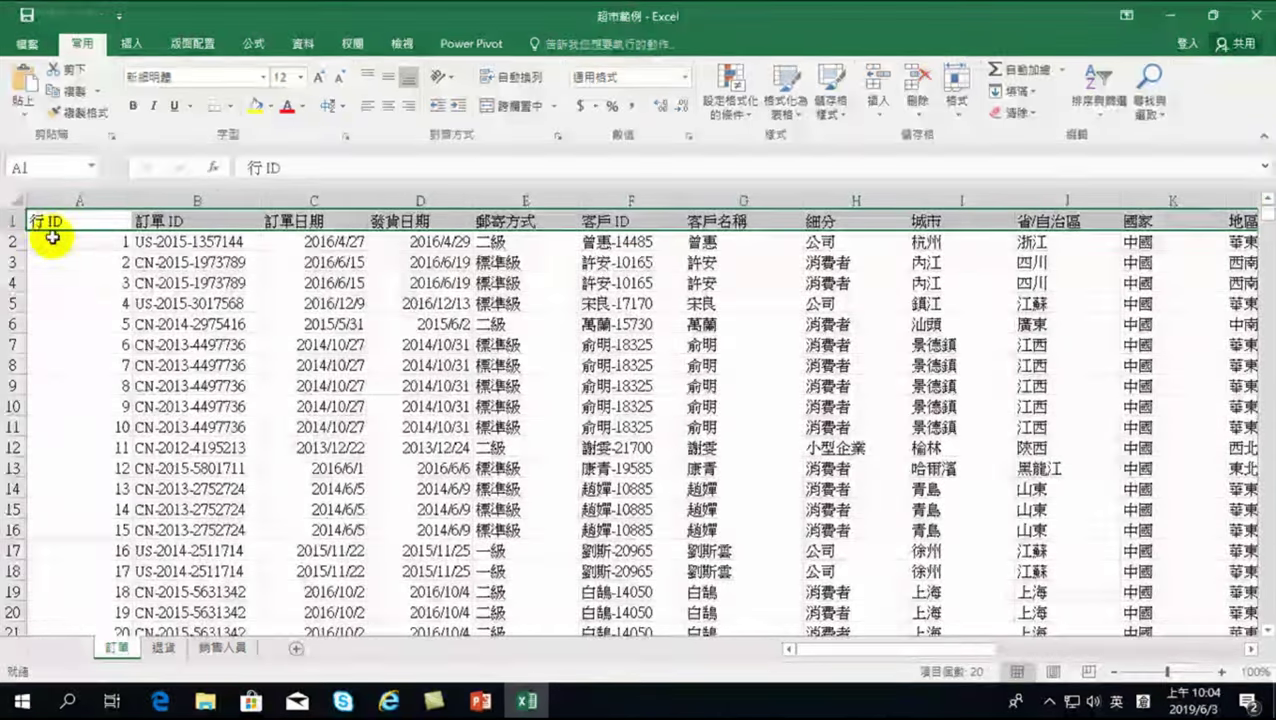
mouse_move(52, 237)
mouse_down()
mouse_move(735, 390)
mouse_move(1270, 478)
mouse_move(1190, 478)
mouse_up()
click(301, 385)
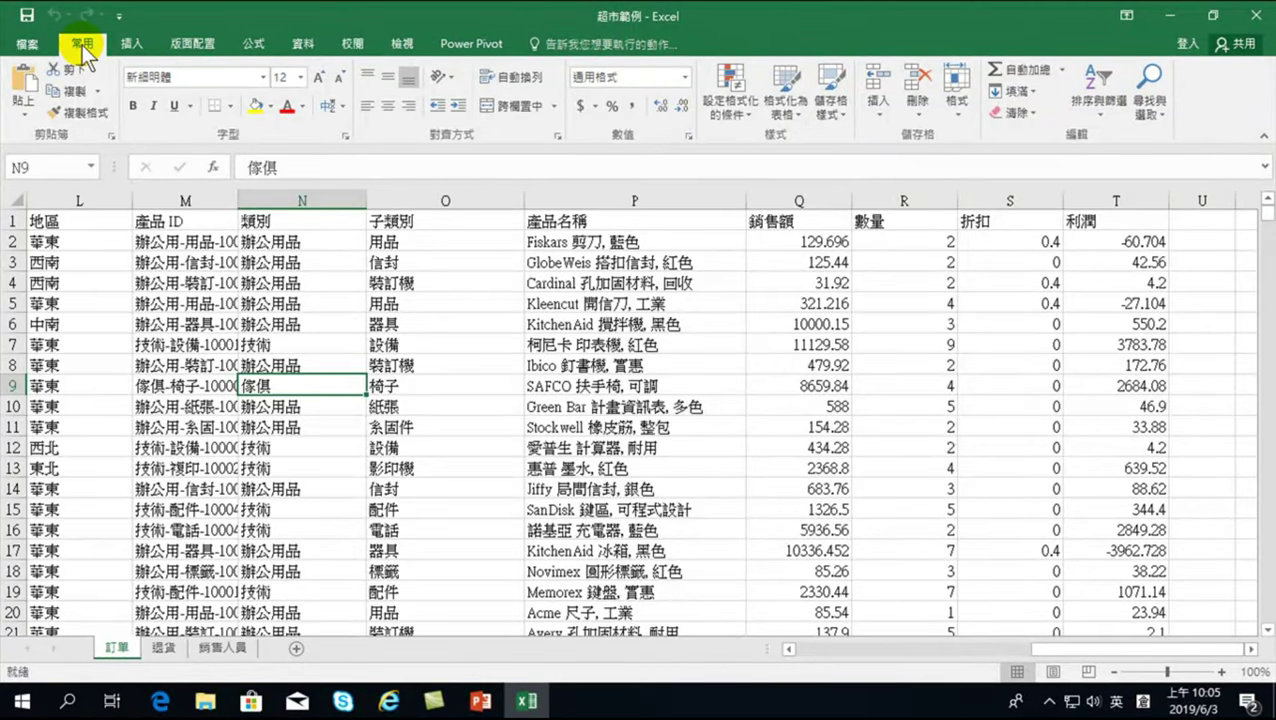
click(787, 99)
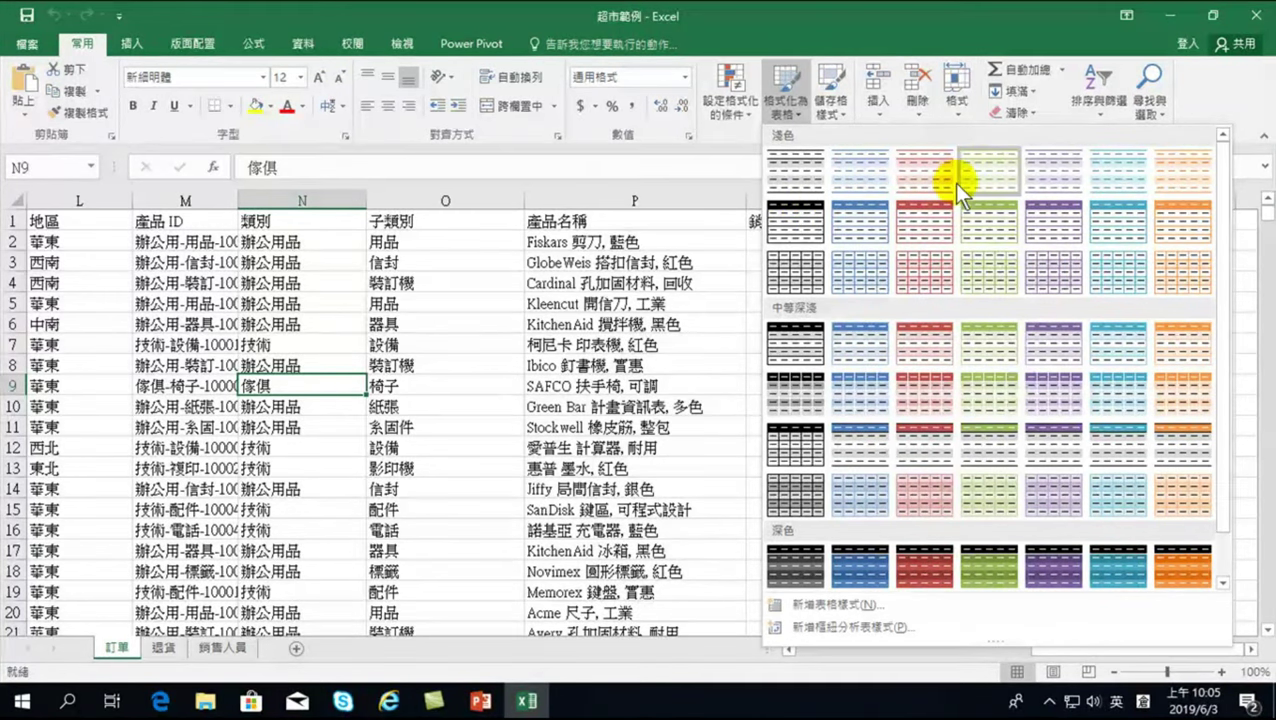
click(859, 222)
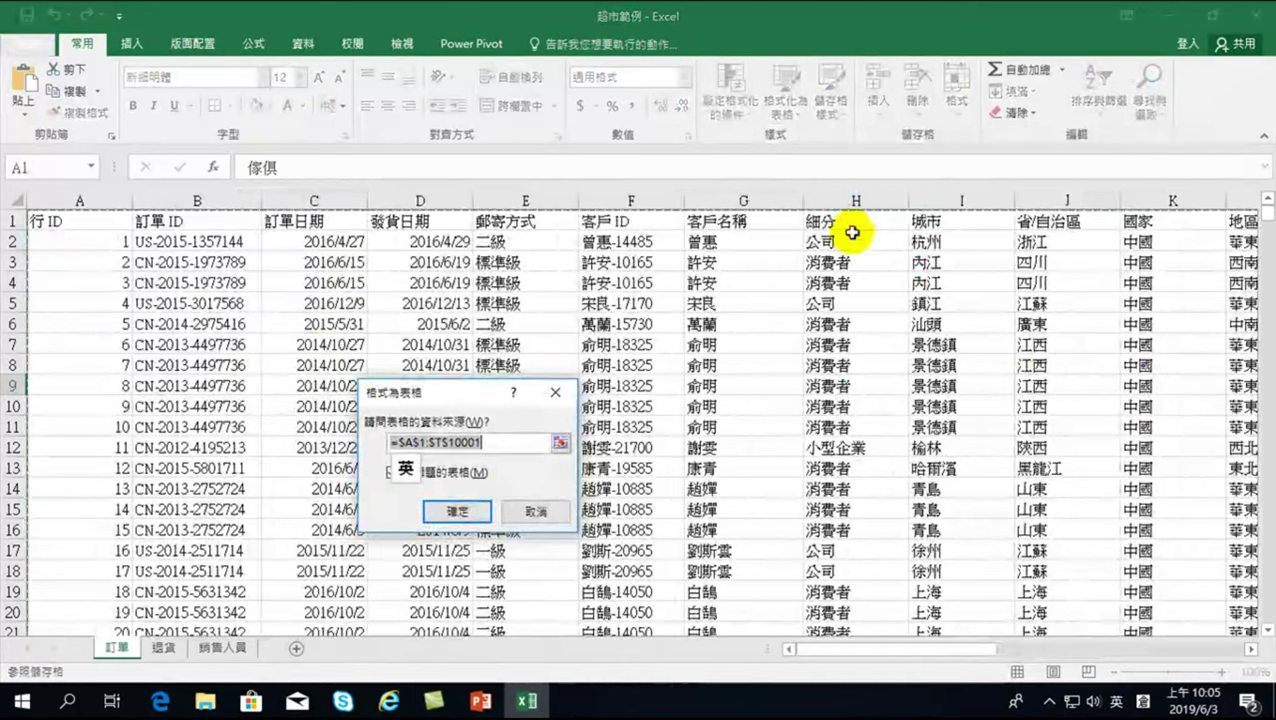
Step: Accept the range $A$1:$T$10001 with headers to create the blue-banded filtered table
drag(449, 389, 586, 322)
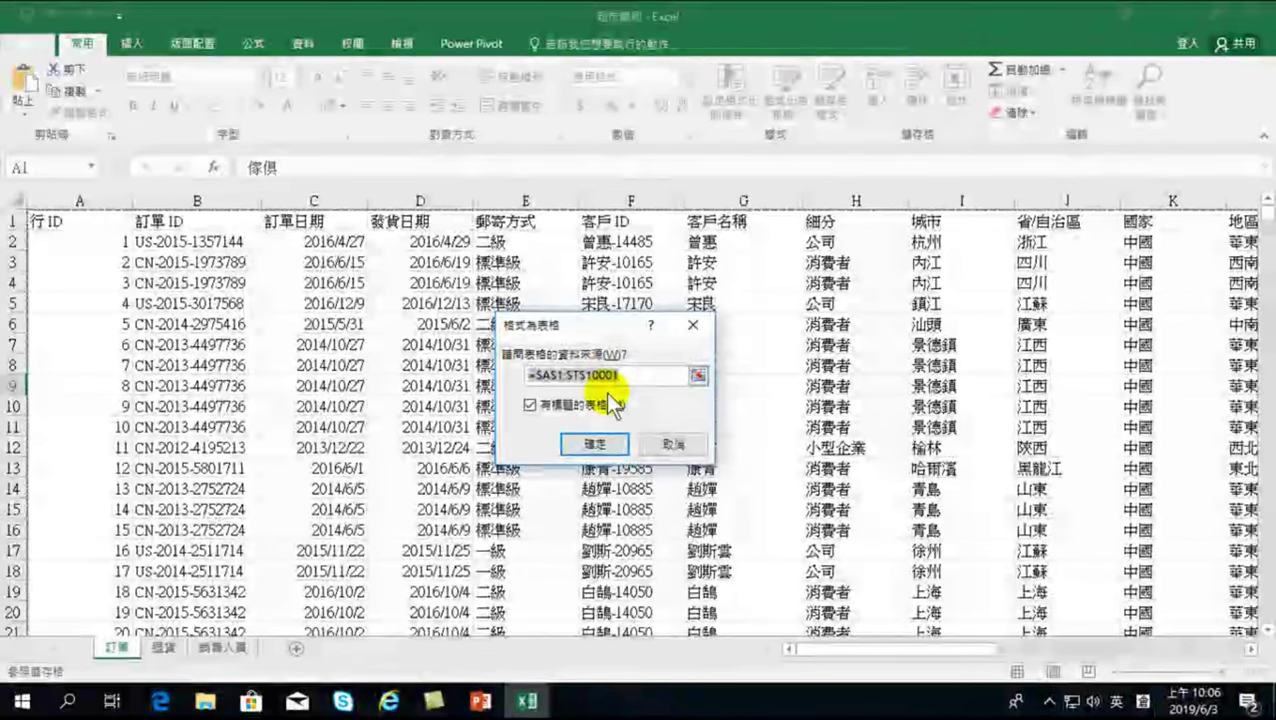
click(570, 375)
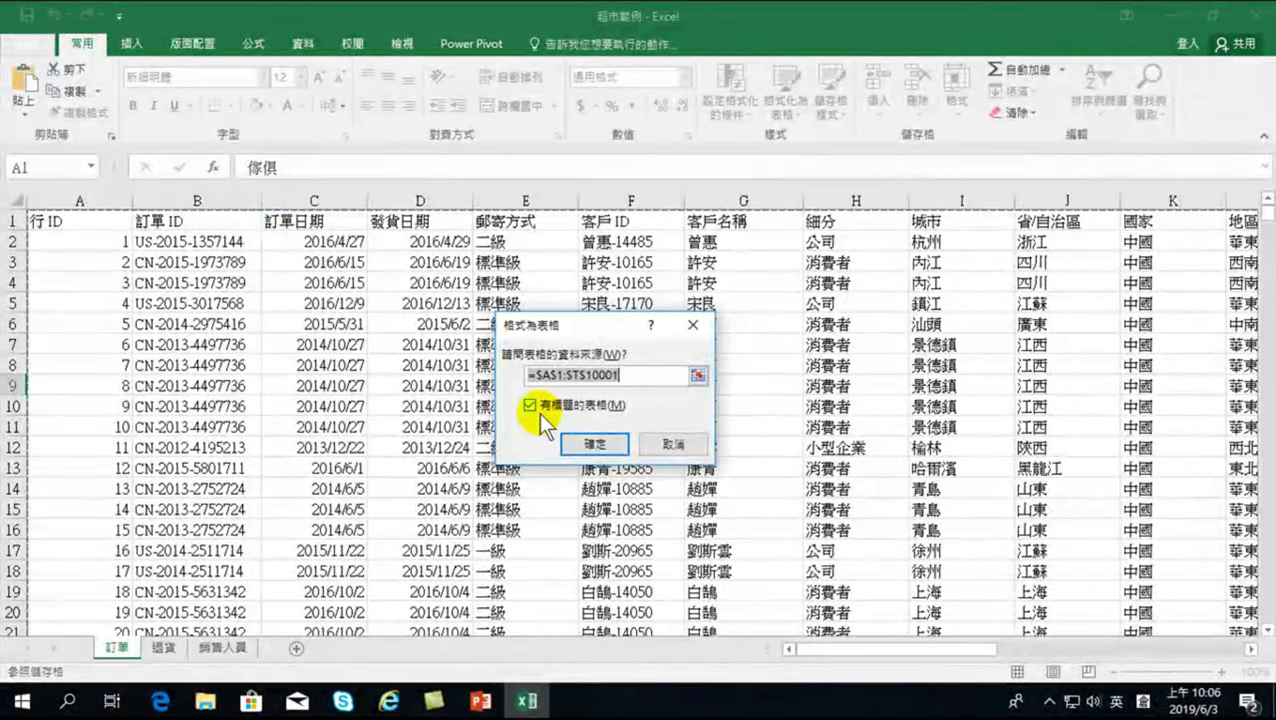
click(594, 443)
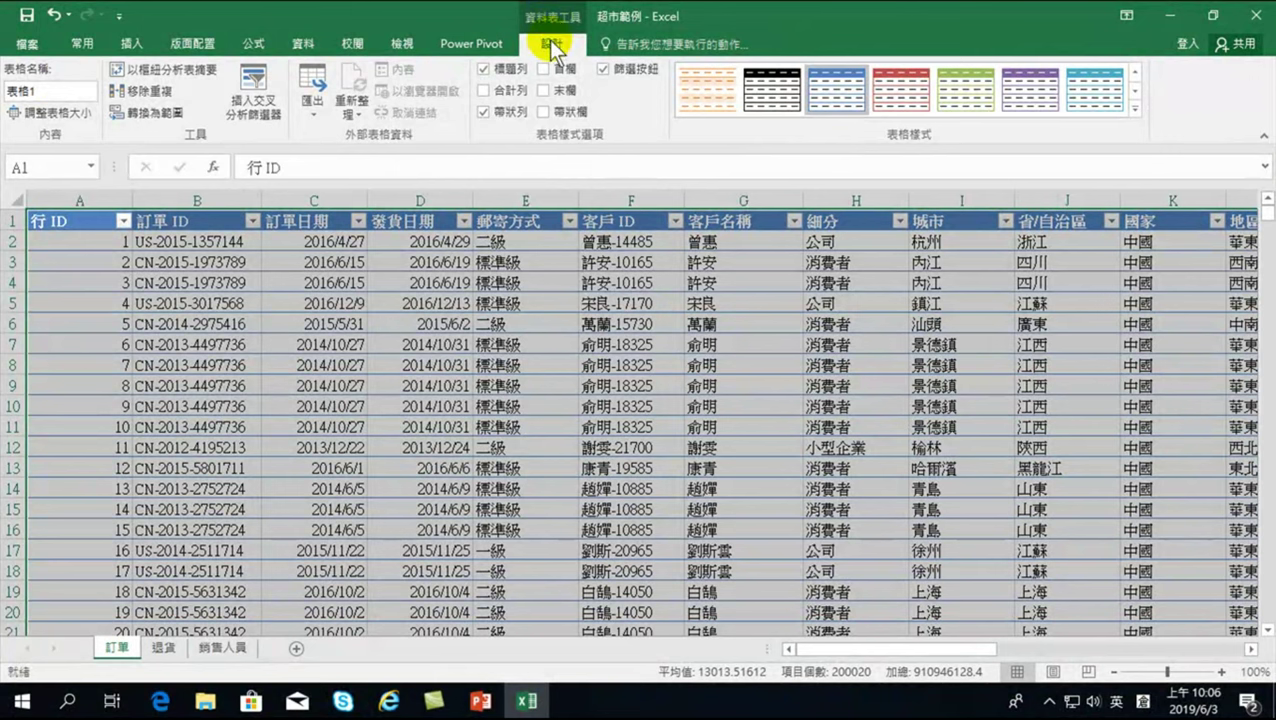
Step: Replace the table name 表格1 with 訂單 in the Table Name box and commit it
click(63, 91)
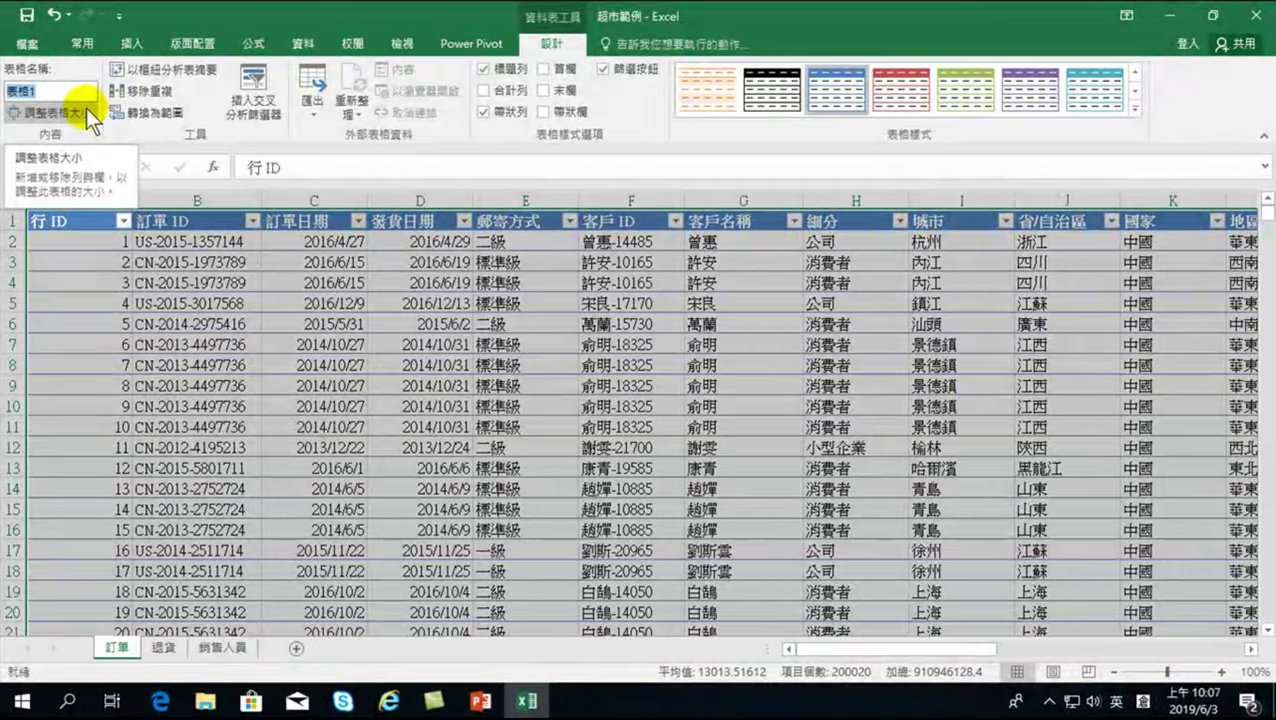
text(yr)
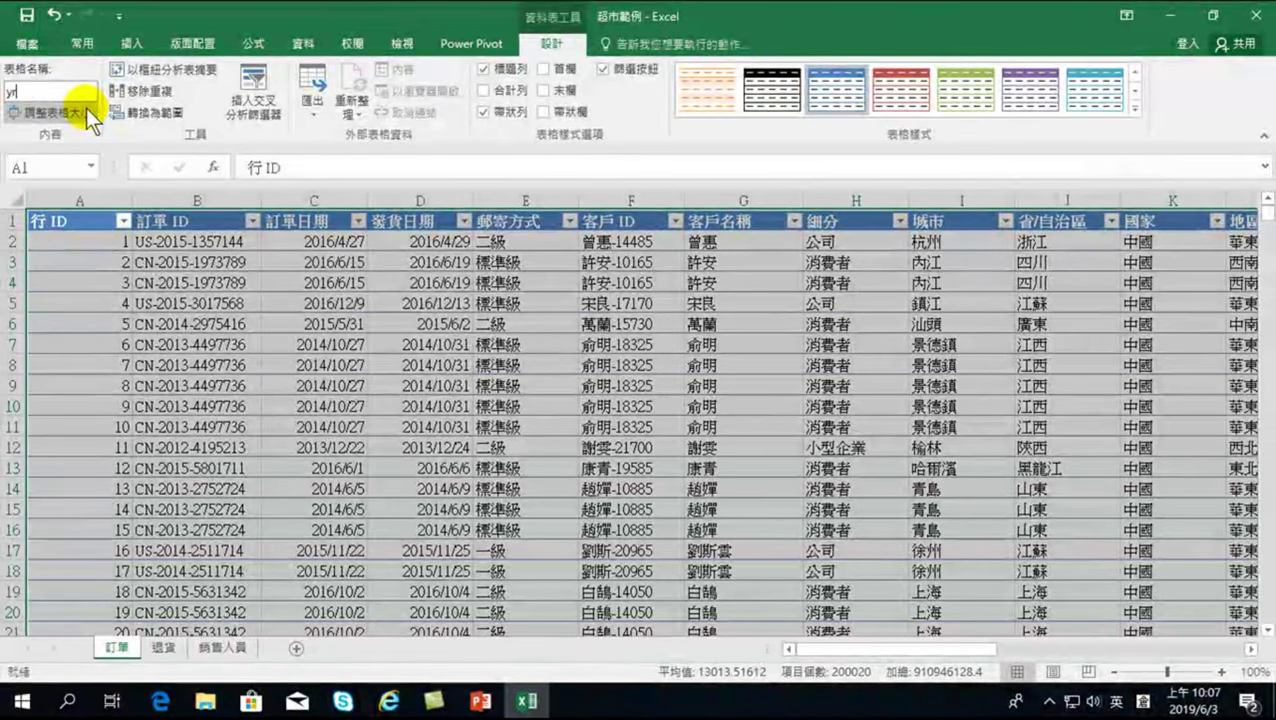
key(BackSpace)
key(shift)
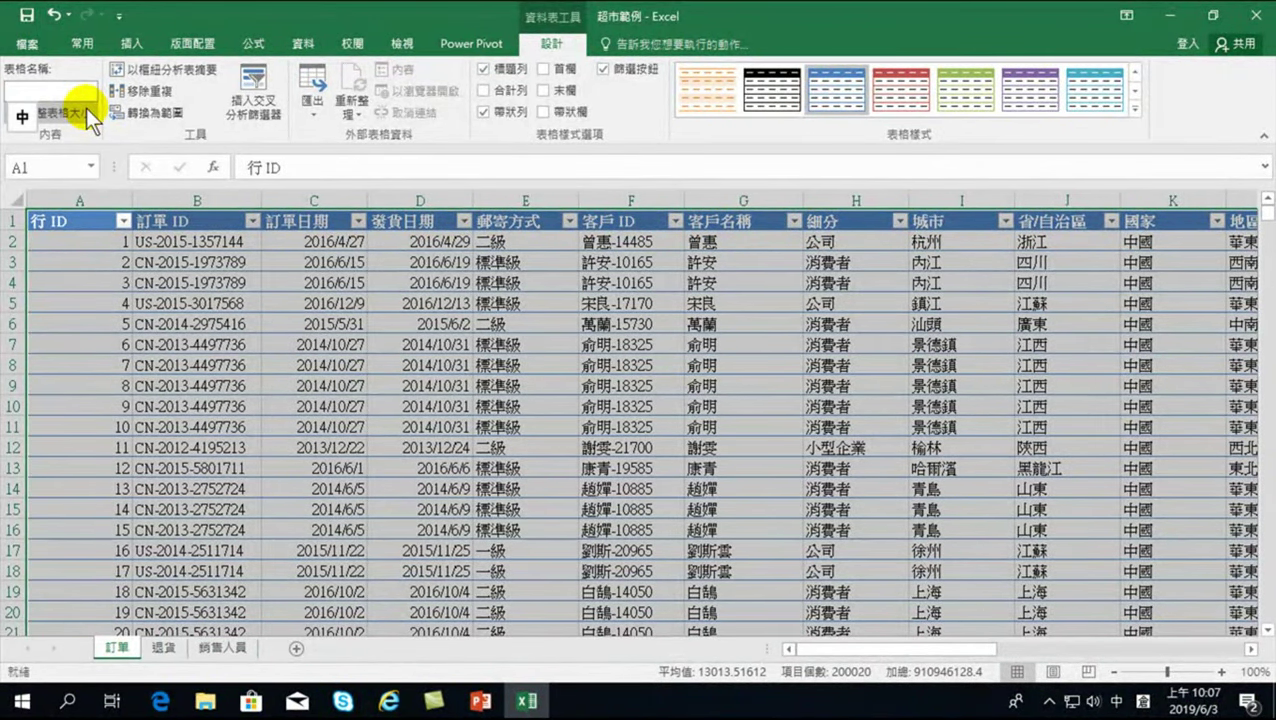
text(訂單)
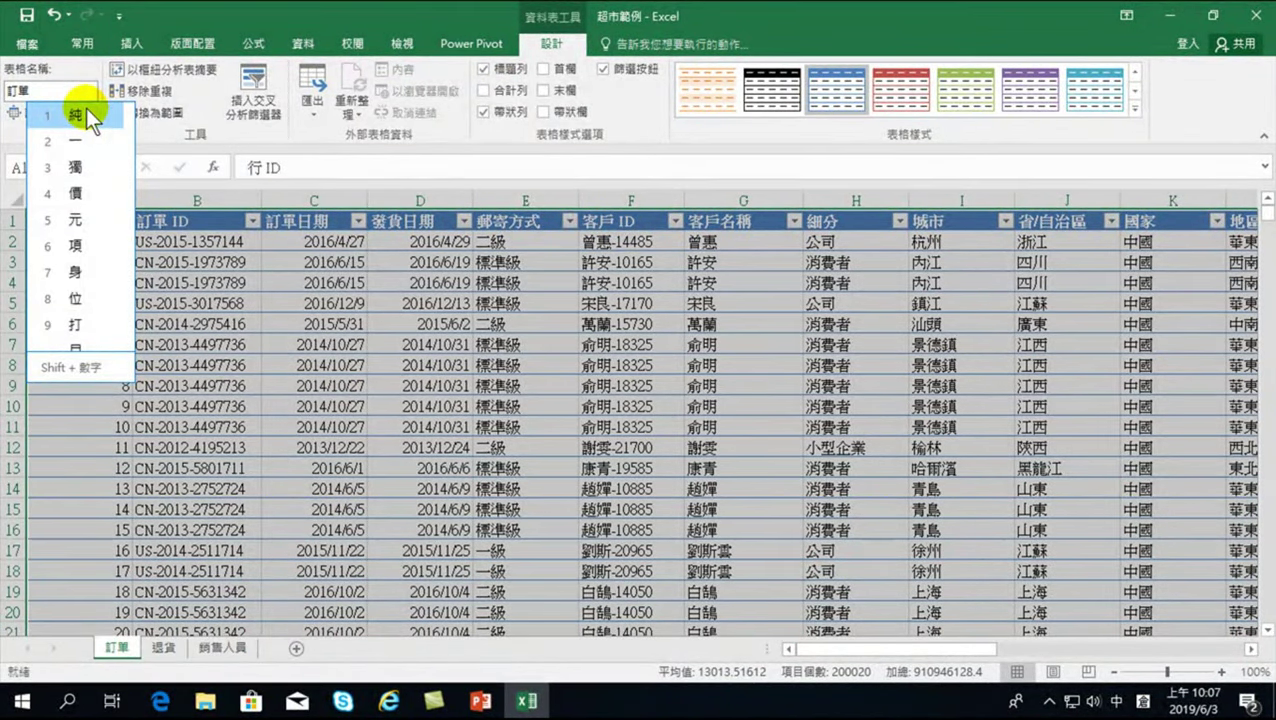
key(Return)
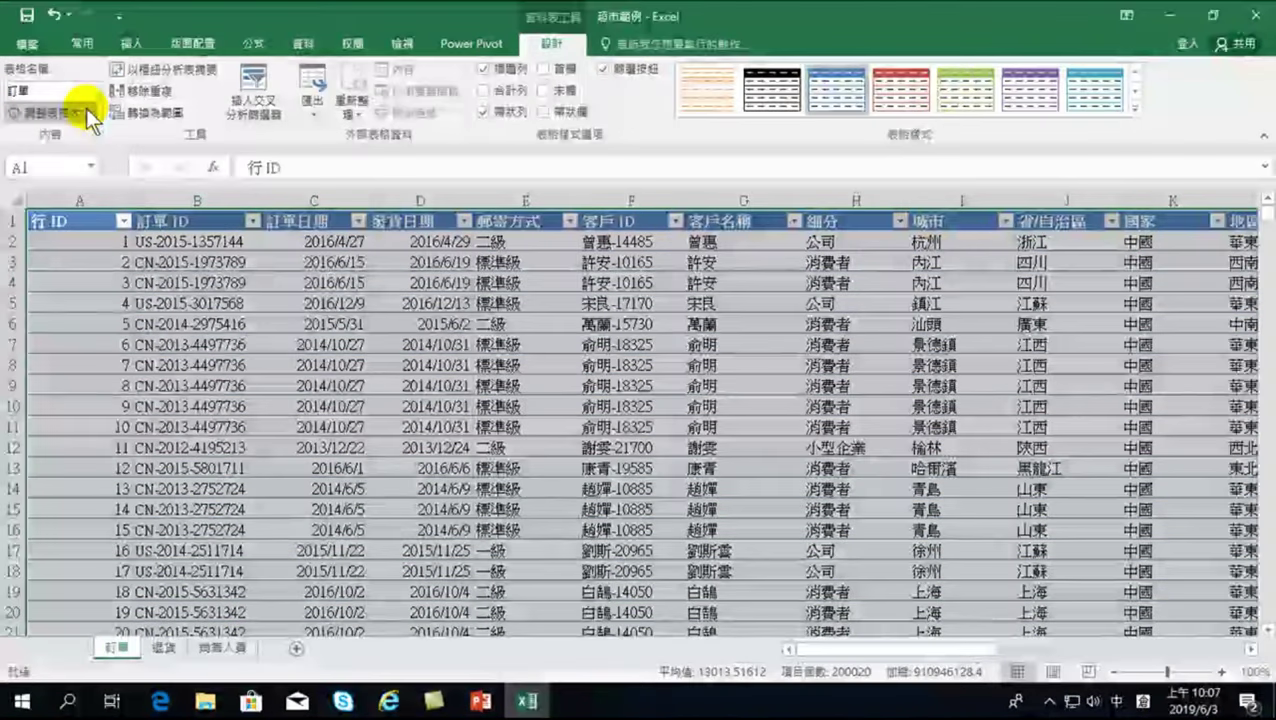
click(238, 324)
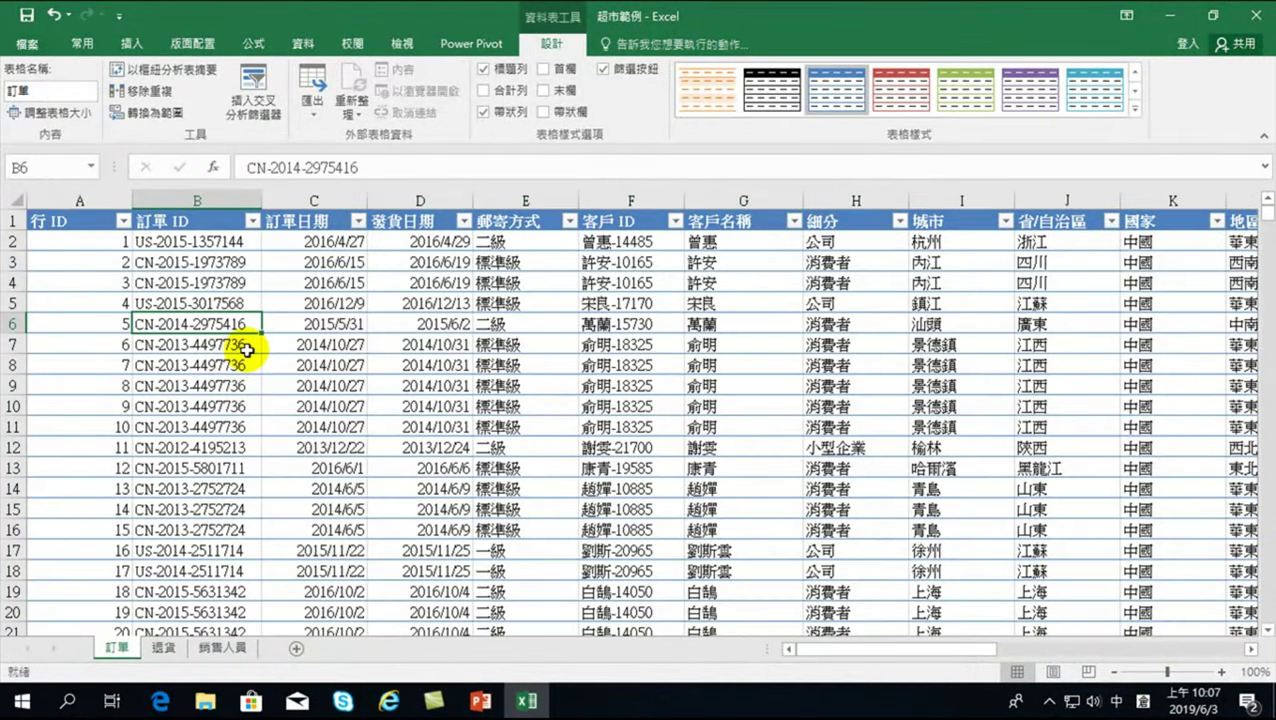